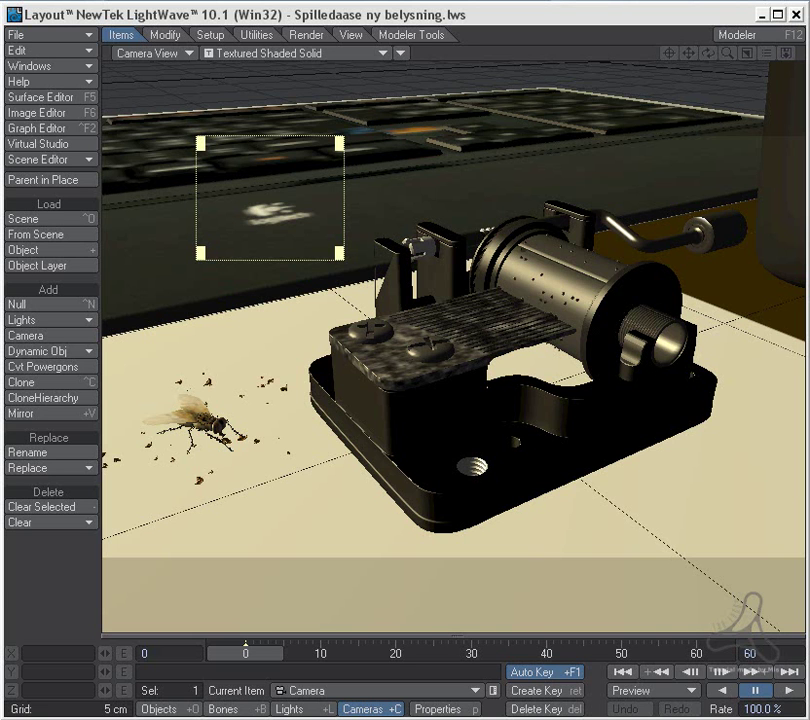
Step: Glance at the earlier music-box render for reference, then render the current frame
{"action": "key", "text": "alt+Tab"}
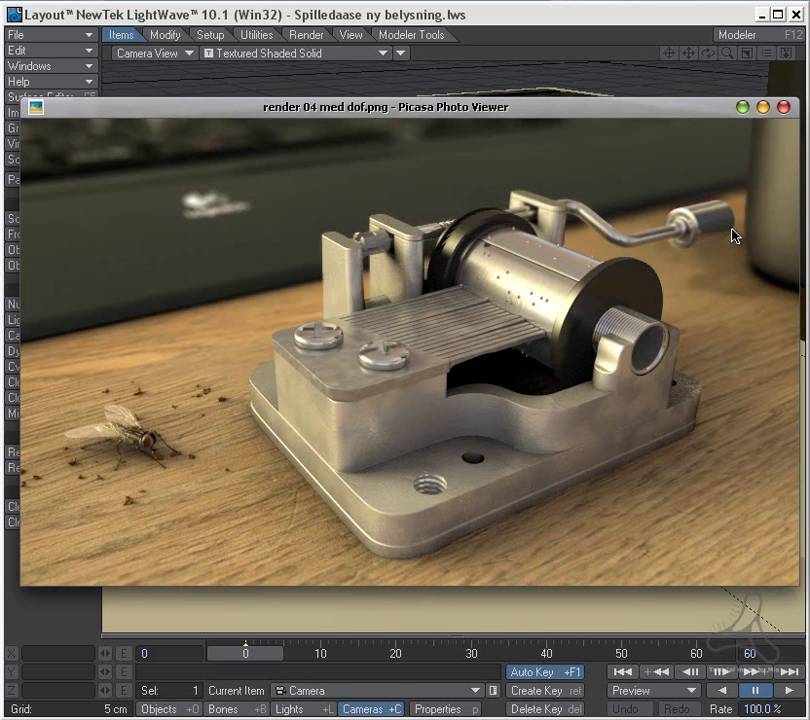
{"action": "left_click", "coordinate": [745, 107]}
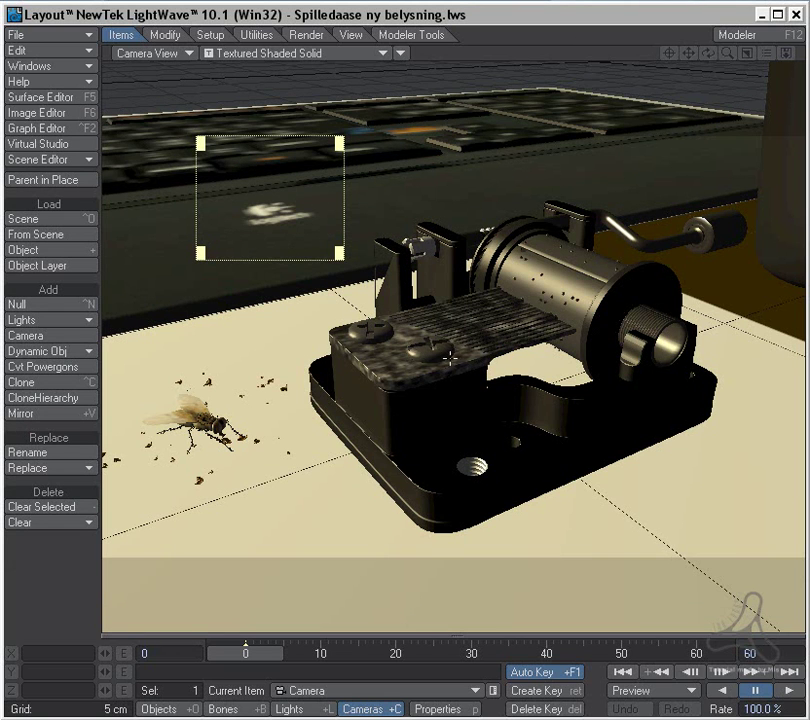
{"action": "key", "text": "F9"}
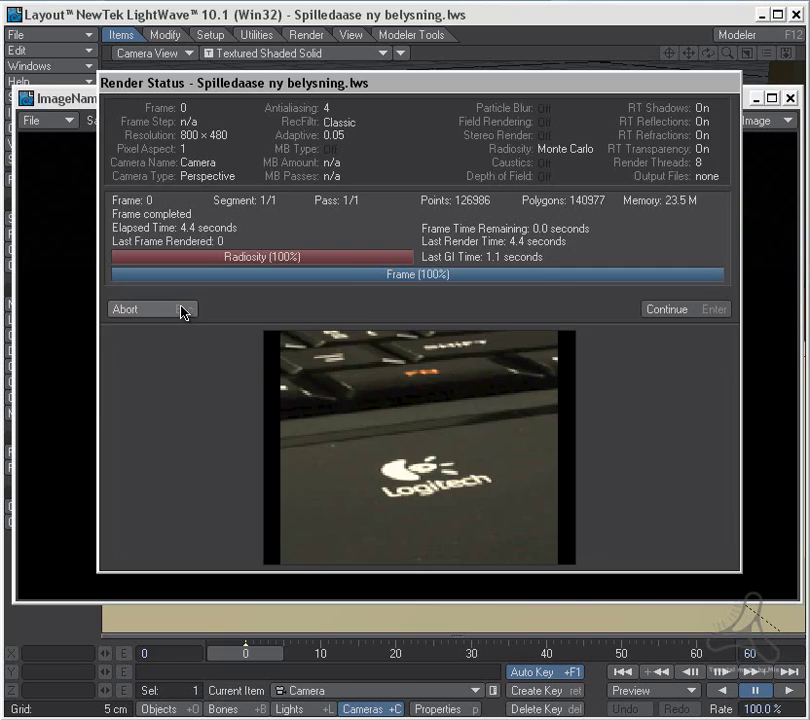
{"action": "left_click", "coordinate": [183, 310]}
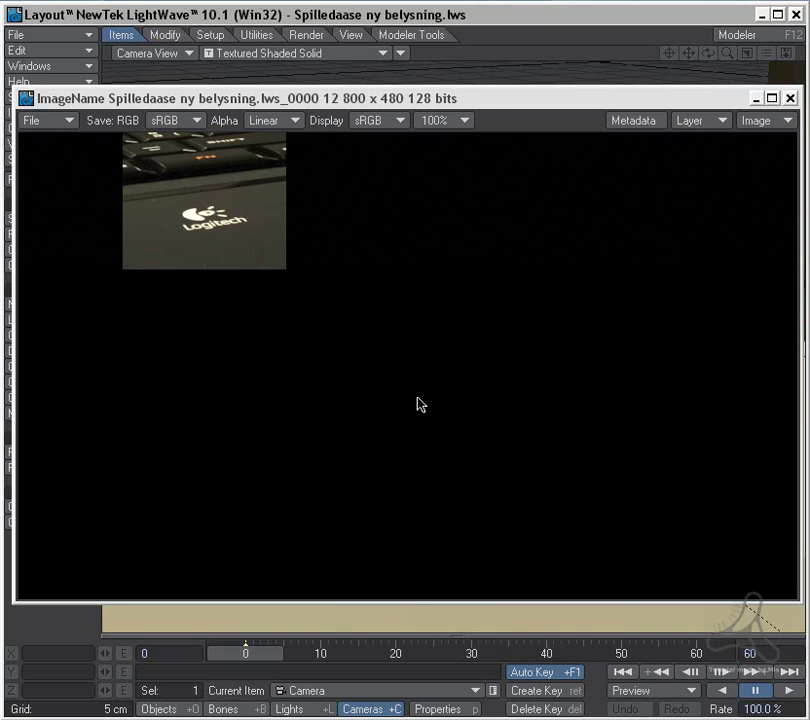
Step: View the new render at 400% and pan across the dark keyboard area
{"action": "left_click", "coordinate": [464, 121]}
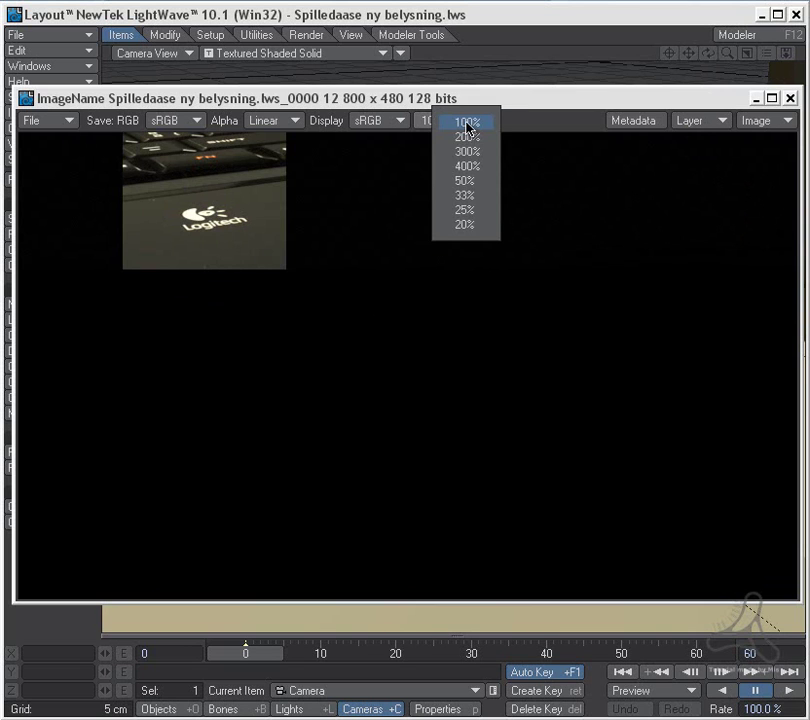
{"action": "left_click", "coordinate": [485, 174]}
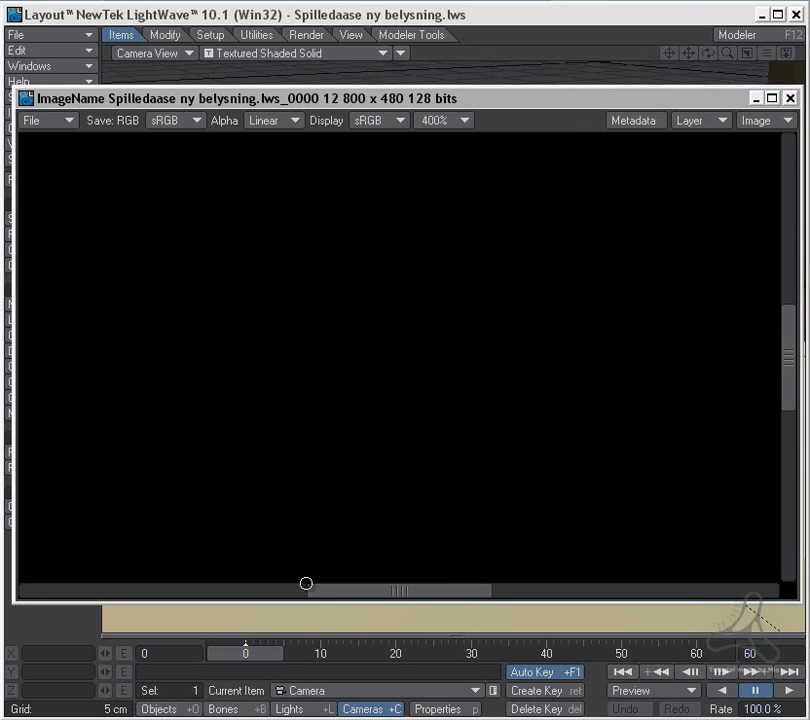
{"action": "left_click_drag", "start_coordinate": [331, 598], "coordinate": [58, 597]}
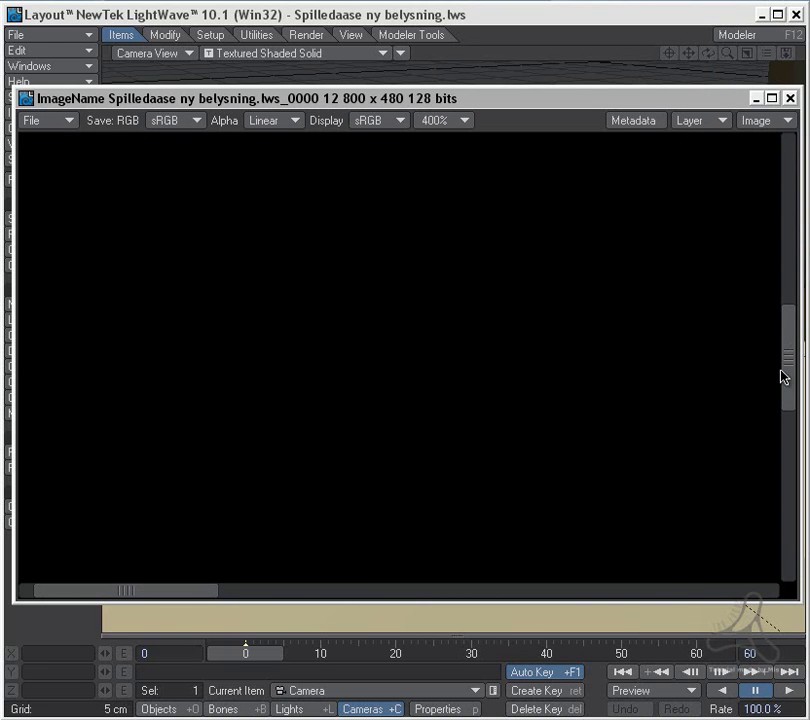
{"action": "left_click_drag", "start_coordinate": [785, 374], "coordinate": [785, 221]}
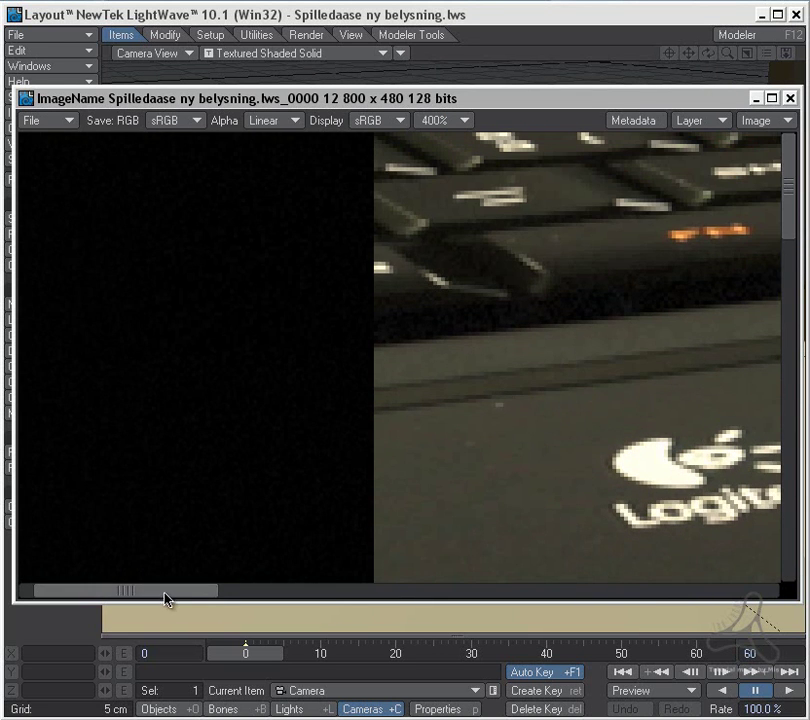
{"action": "left_click_drag", "start_coordinate": [166, 598], "coordinate": [274, 592]}
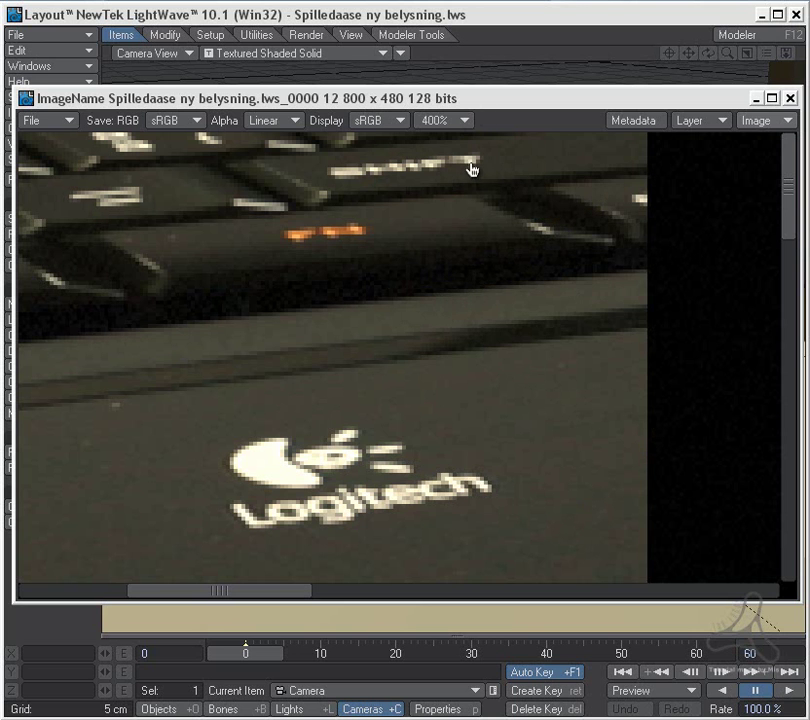
Step: Close the render and change the camera's adaptive threshold from 0.05 to 0.01
{"action": "key", "text": "Escape"}
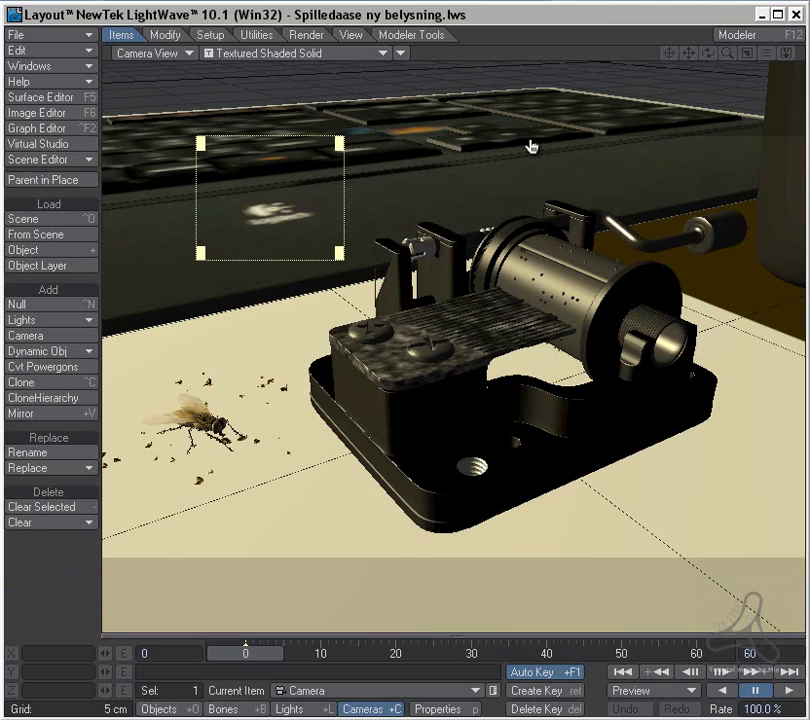
{"action": "key", "text": "p"}
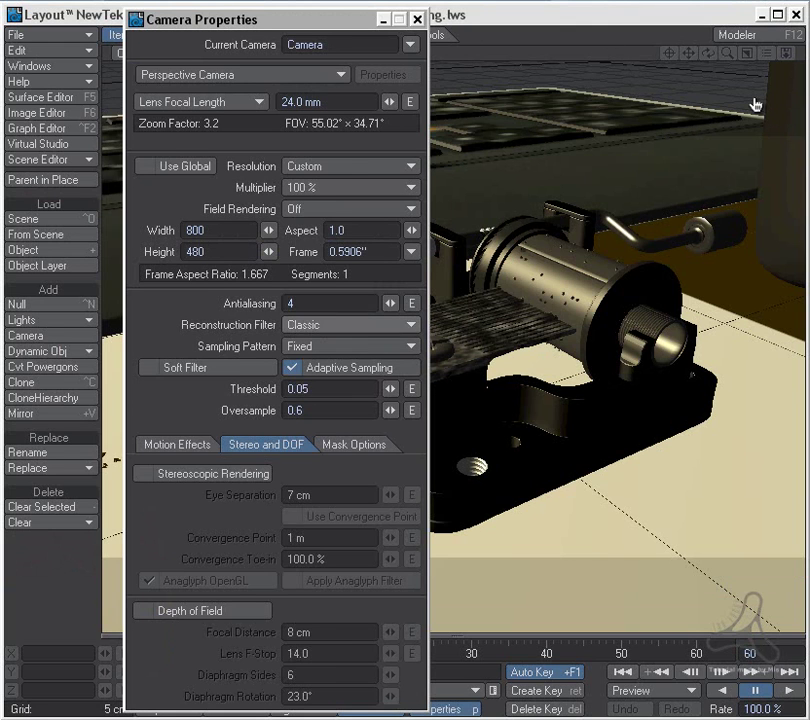
{"action": "left_click", "coordinate": [305, 389]}
{"action": "key", "text": "BackSpace"}
{"action": "type", "text": "1"}
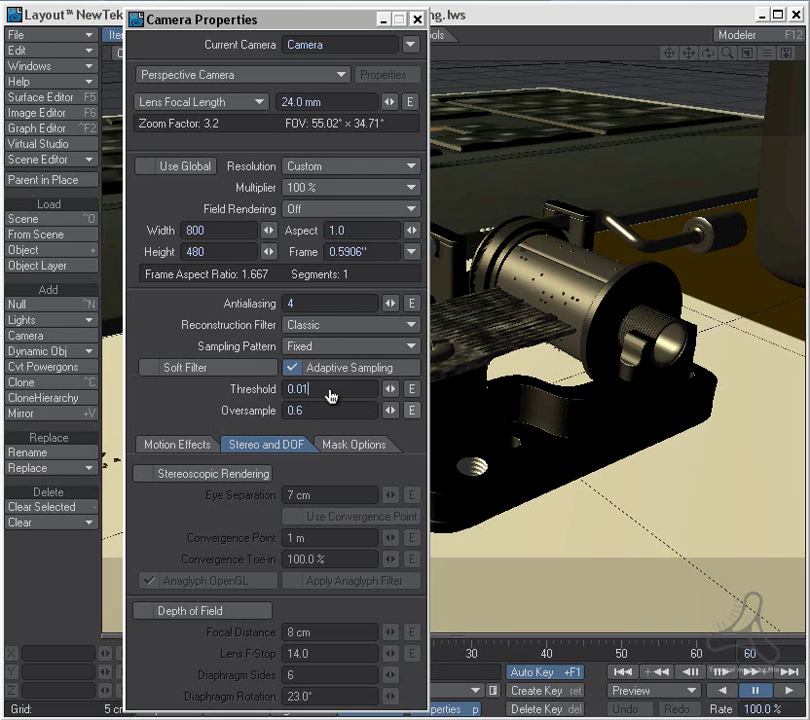
{"action": "key", "text": "Return"}
Step: Render the frame with the 0.01 threshold and dismiss the finished render status
{"action": "key", "text": "Tab"}
{"action": "key", "text": "F9"}
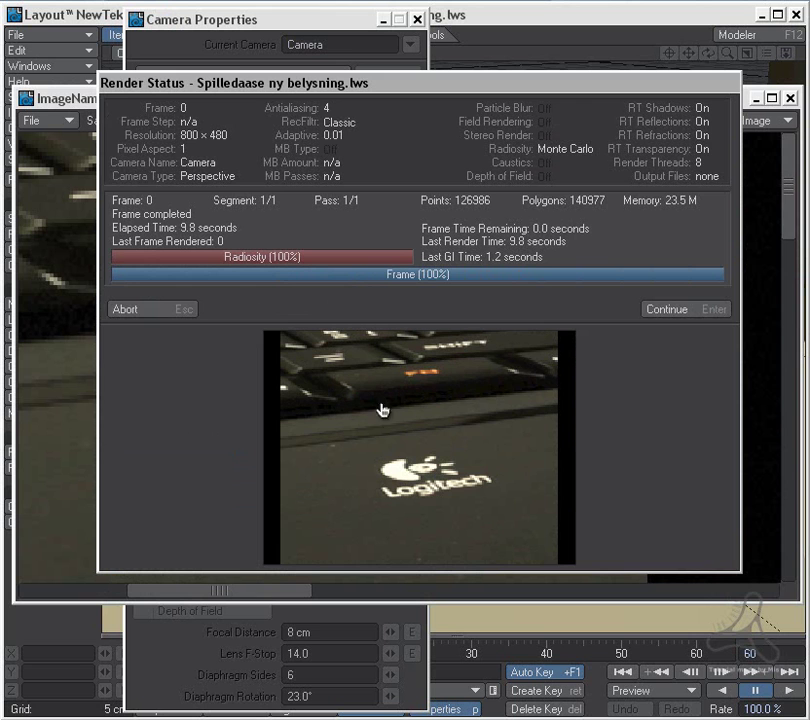
{"action": "key", "text": "Return"}
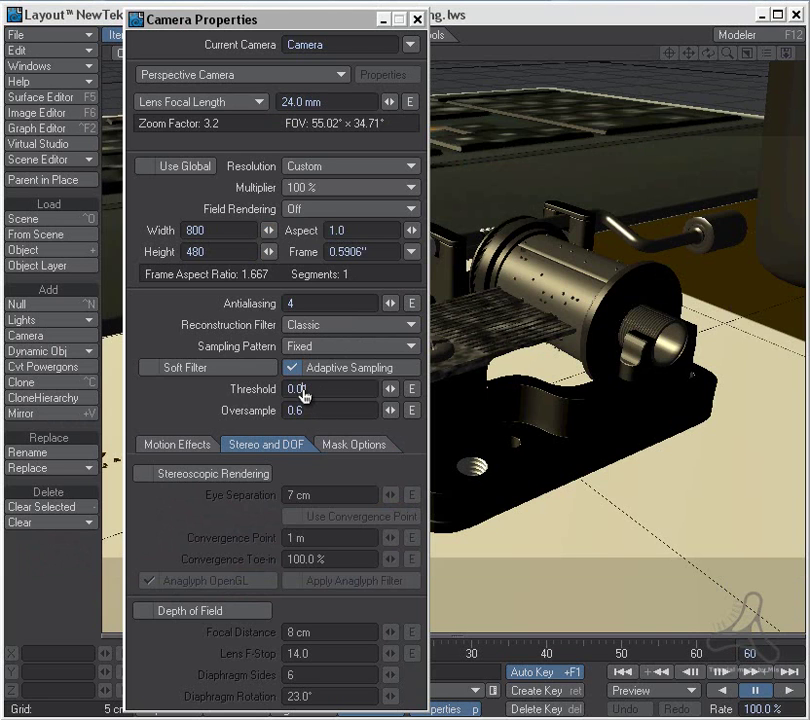
Step: Make the Threshold 0.001 by typing 01, then render the frame
{"action": "type", "text": "01"}
{"action": "key", "text": "F9"}
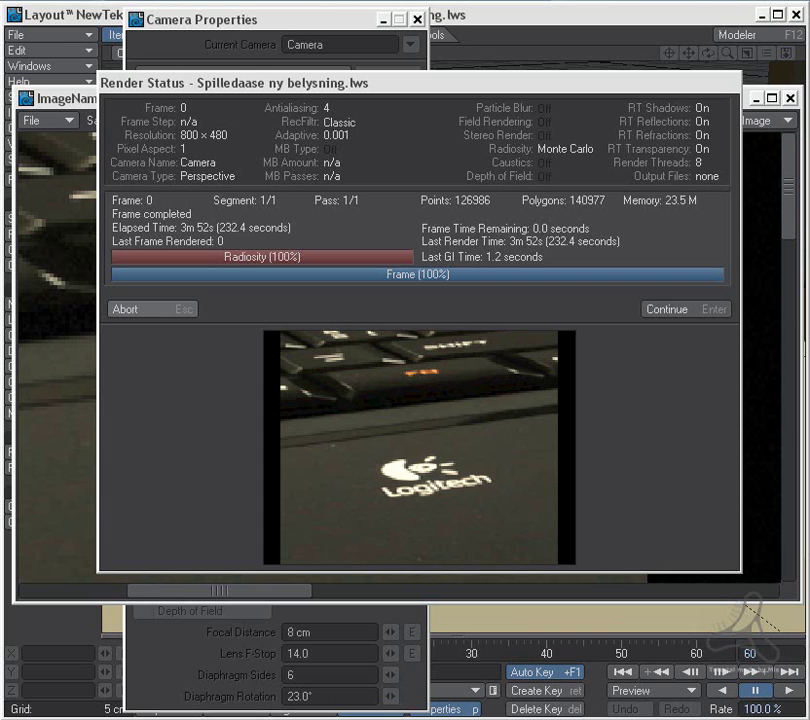
Step: Flip repeatedly between the new 0.001-threshold render and the previous render to compare grain
{"action": "key", "text": "Return"}
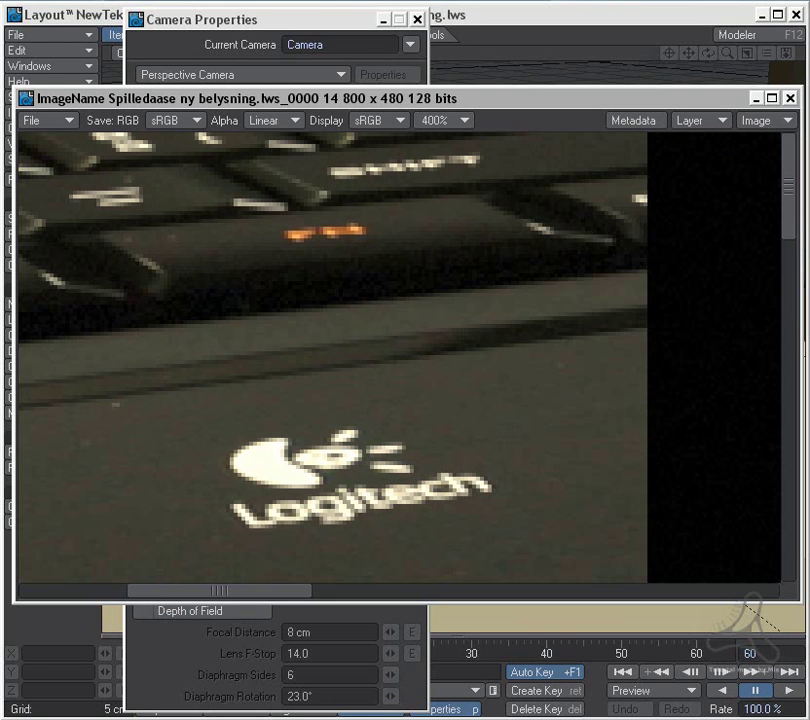
{"action": "key", "text": "Left"}
{"action": "key", "text": "Right"}
{"action": "key", "text": "Left"}
{"action": "key", "text": "Right"}
{"action": "key", "text": "Left"}
{"action": "key", "text": "Right"}
{"action": "key", "text": "Left"}
{"action": "key", "text": "Right"}
Step: Bring Camera Properties forward, check the antialiasing level, and drag the panel aside to reveal the render
{"action": "left_click", "coordinate": [240, 58]}
{"action": "left_click", "coordinate": [290, 302]}
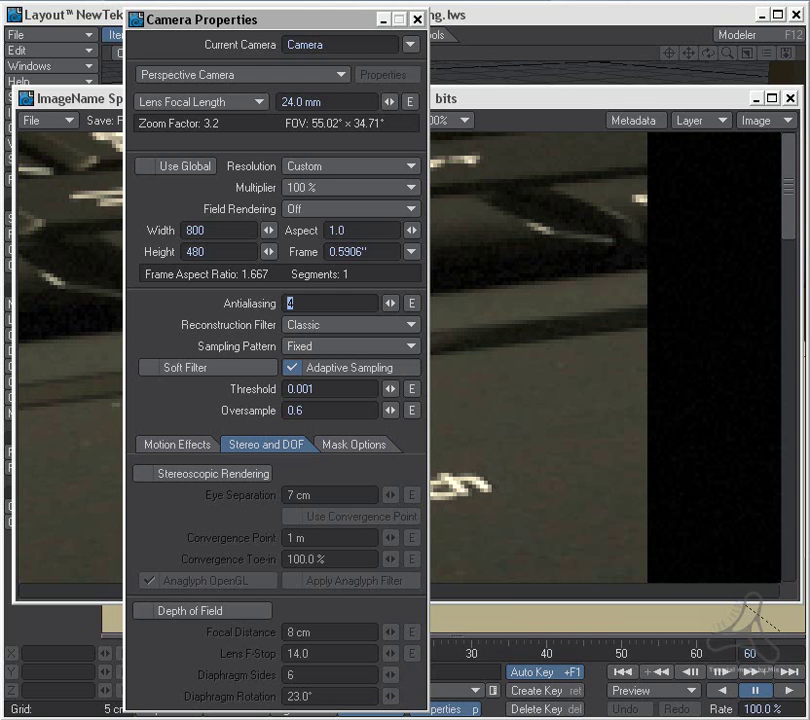
{"action": "left_click_drag", "start_coordinate": [200, 19], "coordinate": [460, 22]}
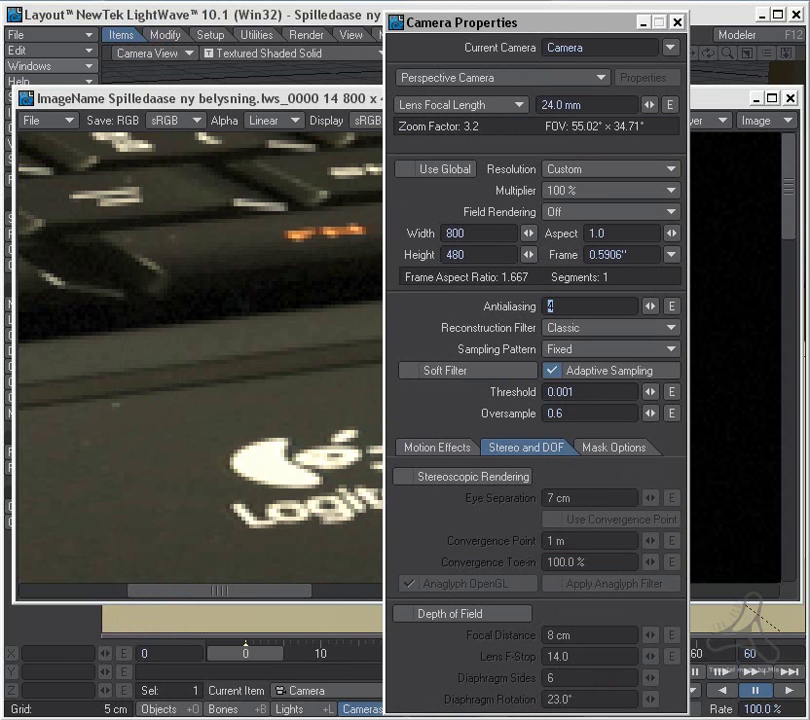
{"action": "left_click", "coordinate": [45, 65]}
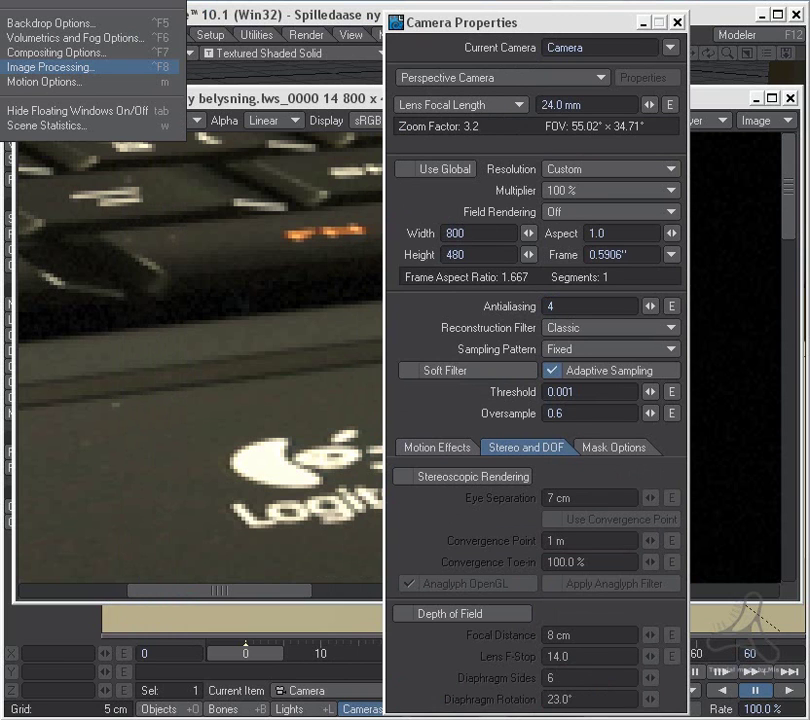
Step: In Image Processing, set both Default Dither Intensity and Dither Intensity to Off
{"action": "left_click", "coordinate": [50, 67]}
{"action": "left_click_drag", "start_coordinate": [450, 198], "coordinate": [498, 68]}
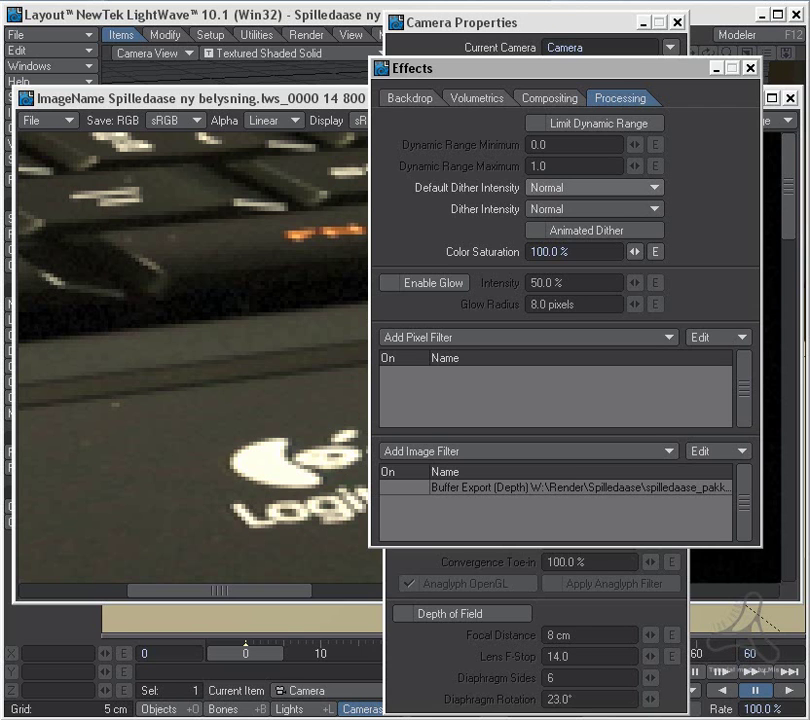
{"action": "left_click", "coordinate": [590, 187]}
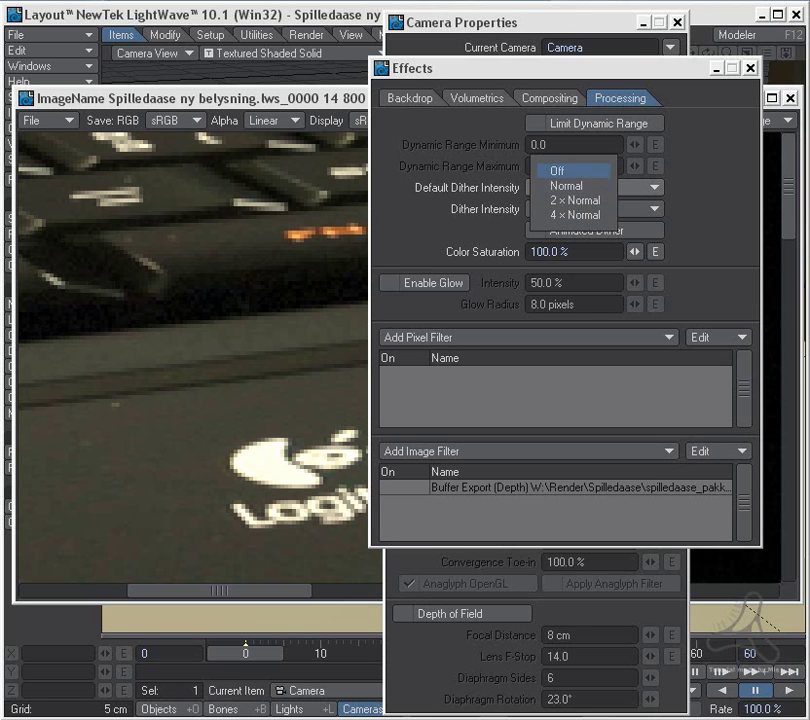
{"action": "left_click", "coordinate": [557, 170]}
{"action": "left_click", "coordinate": [590, 209]}
{"action": "left_click", "coordinate": [568, 199]}
Step: Close Image Processing and set the adaptive threshold from 0.001 to 0.01
{"action": "key", "text": "ctrl+F8"}
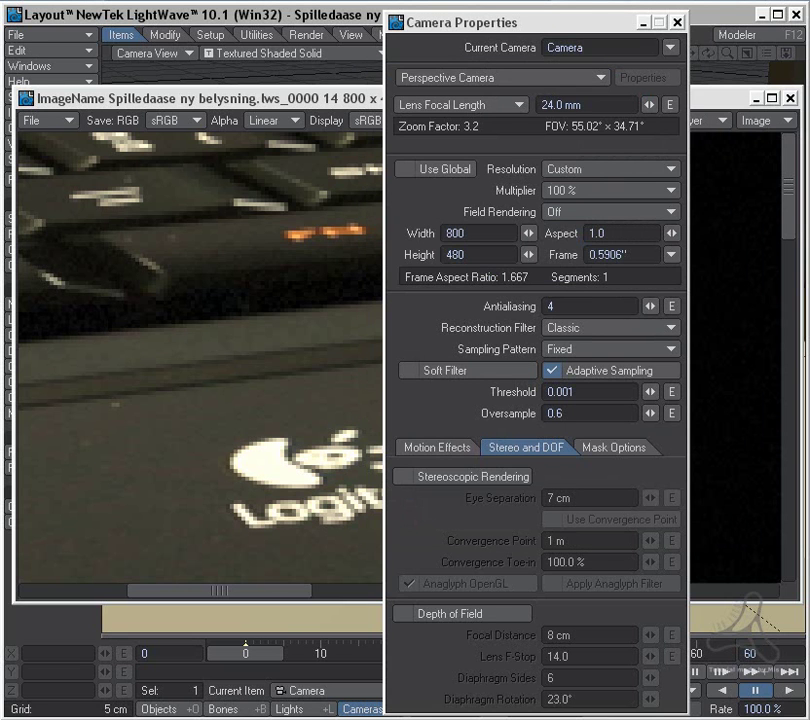
{"action": "left_click_drag", "start_coordinate": [575, 391], "coordinate": [560, 391]}
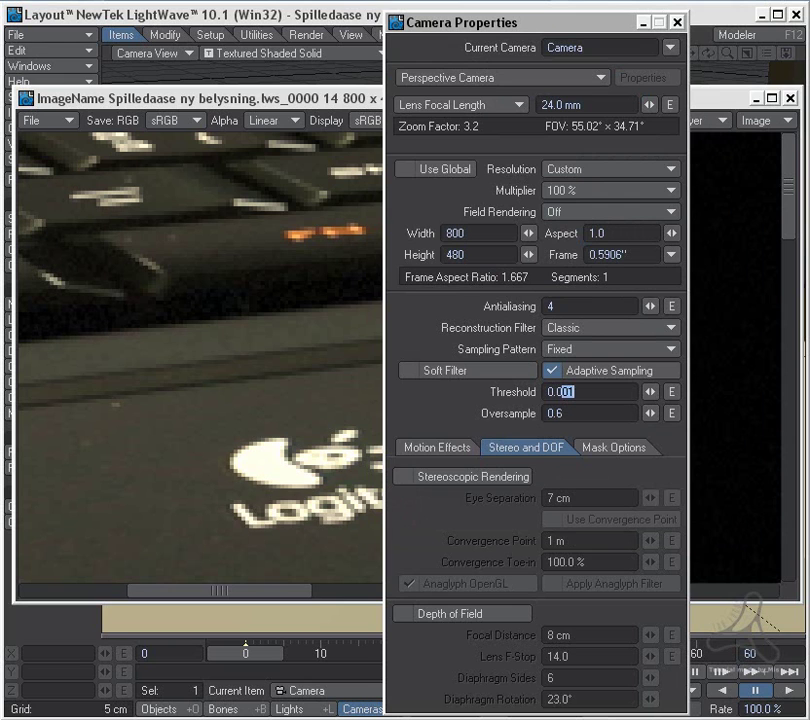
{"action": "type", "text": "1"}
{"action": "key", "text": "Tab"}
Step: Change the threshold to 0.03 and render the current frame
{"action": "left_click", "coordinate": [563, 391]}
{"action": "key", "text": "BackSpace"}
{"action": "type", "text": "3"}
{"action": "key", "text": "Tab"}
{"action": "key", "text": "F9"}
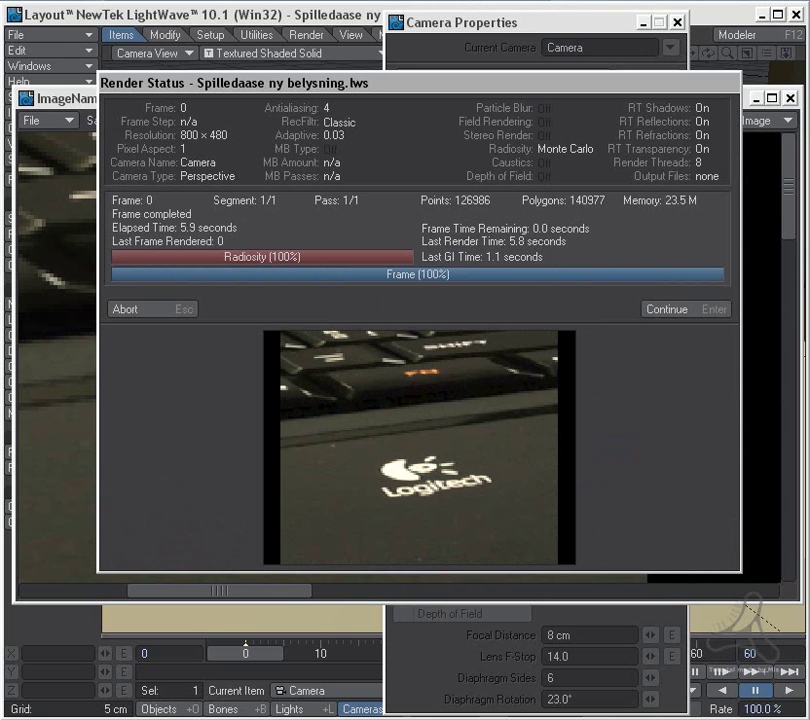
Step: Dismiss the render status and flip between the 0.03-threshold render and the previous one
{"action": "key", "text": "Return"}
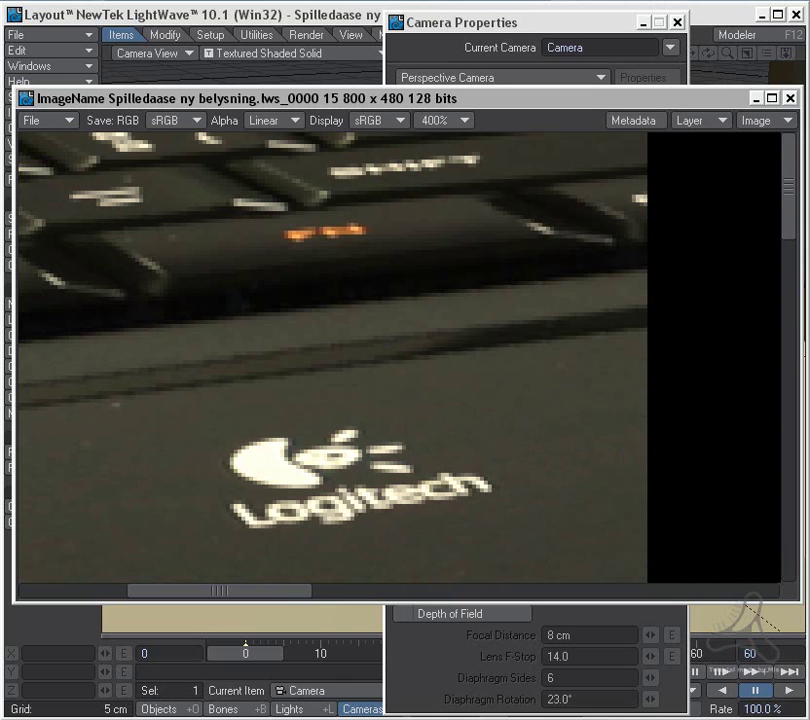
{"action": "key", "text": "Left"}
{"action": "key", "text": "Right"}
{"action": "key", "text": "Left"}
{"action": "key", "text": "Right"}
{"action": "key", "text": "Left"}
{"action": "key", "text": "Right"}
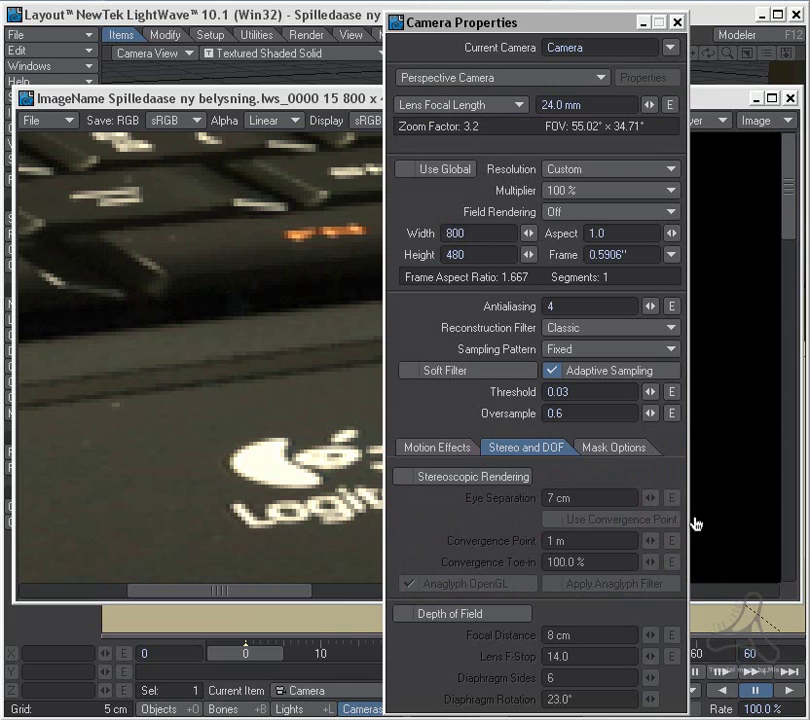
Step: Set the image viewer magnification to 100%
{"action": "left_click", "coordinate": [197, 237]}
{"action": "key", "text": "alt+Down"}
{"action": "key", "text": "Up"}
{"action": "key", "text": "Up"}
{"action": "key", "text": "Up"}
{"action": "key", "text": "Return"}
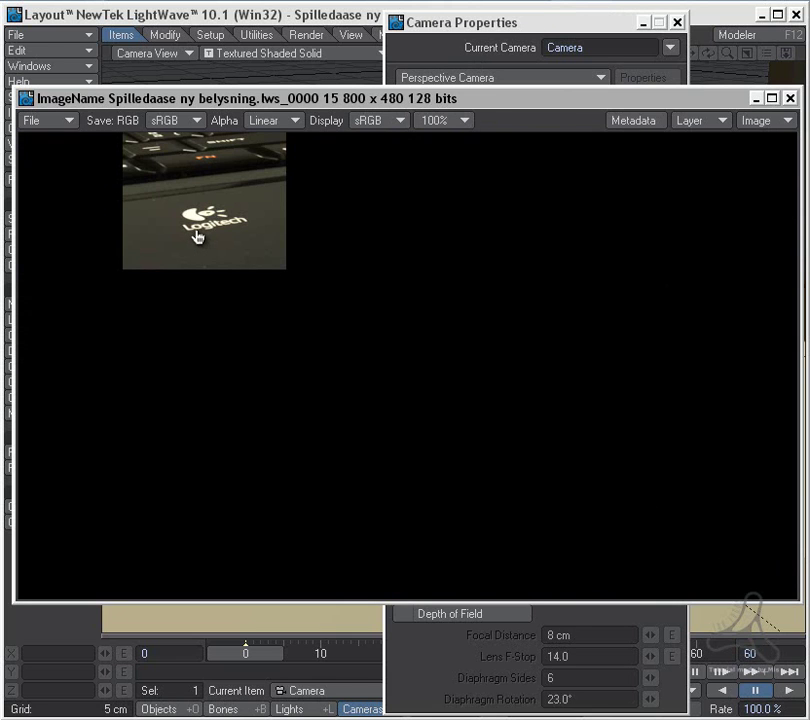
Step: Set the camera's adaptive threshold to 0.01 and render the frame again
{"action": "key", "text": "p"}
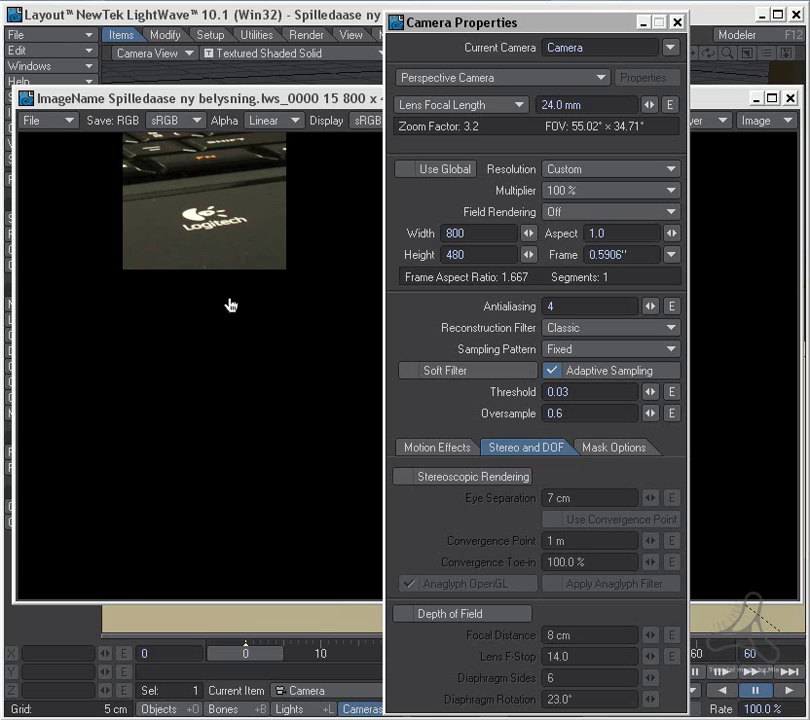
{"action": "type", "text": "1"}
{"action": "key", "text": "Tab"}
{"action": "key", "text": "F9"}
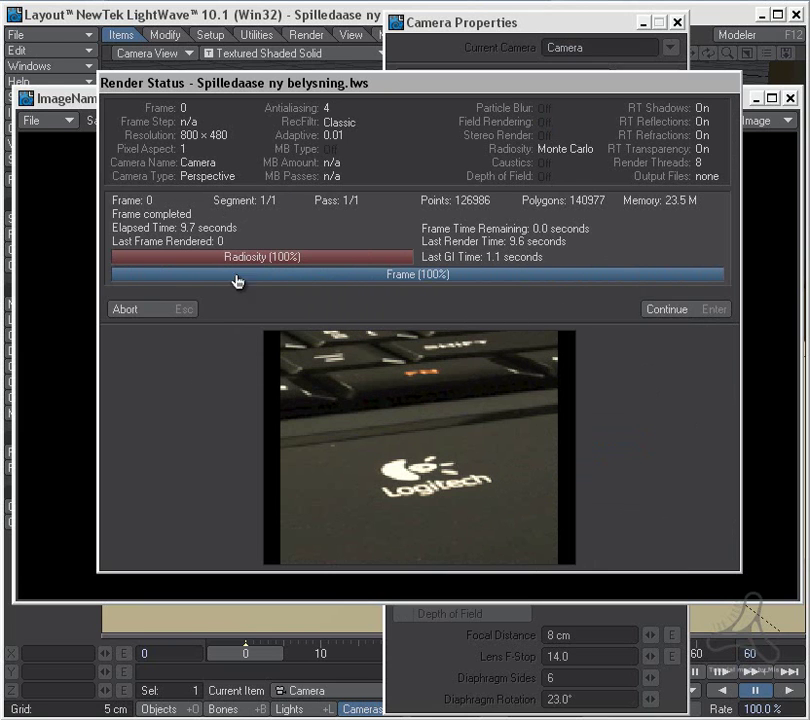
Step: Dismiss the render status, zoom the 0.01-threshold render to 400%, and scroll to the dark keyboard area
{"action": "key", "text": "Escape"}
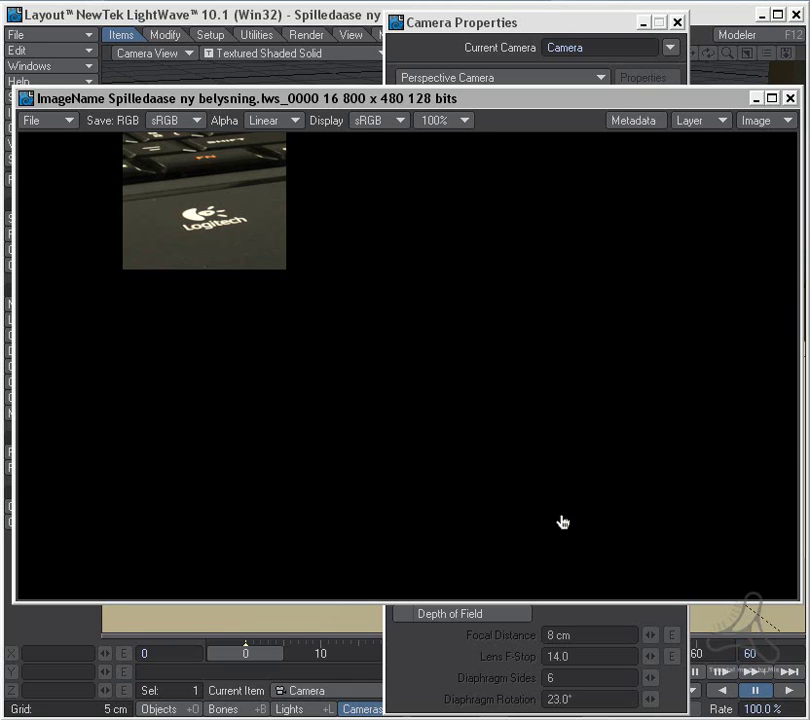
{"action": "key", "text": "alt+Down"}
{"action": "key", "text": "Down"}
{"action": "key", "text": "Down"}
{"action": "key", "text": "Down"}
{"action": "key", "text": "Return"}
{"action": "scroll", "coordinate": [563, 521], "scroll_direction": "left", "scroll_amount": 5}
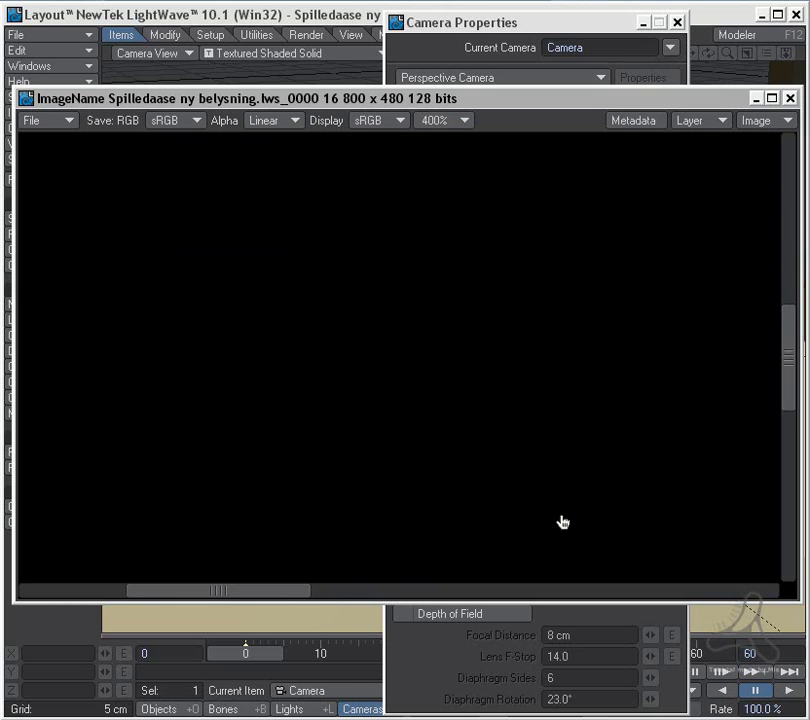
{"action": "scroll", "coordinate": [563, 521], "scroll_direction": "up", "scroll_amount": 2}
{"action": "scroll", "coordinate": [563, 521], "scroll_direction": "up", "scroll_amount": 3}
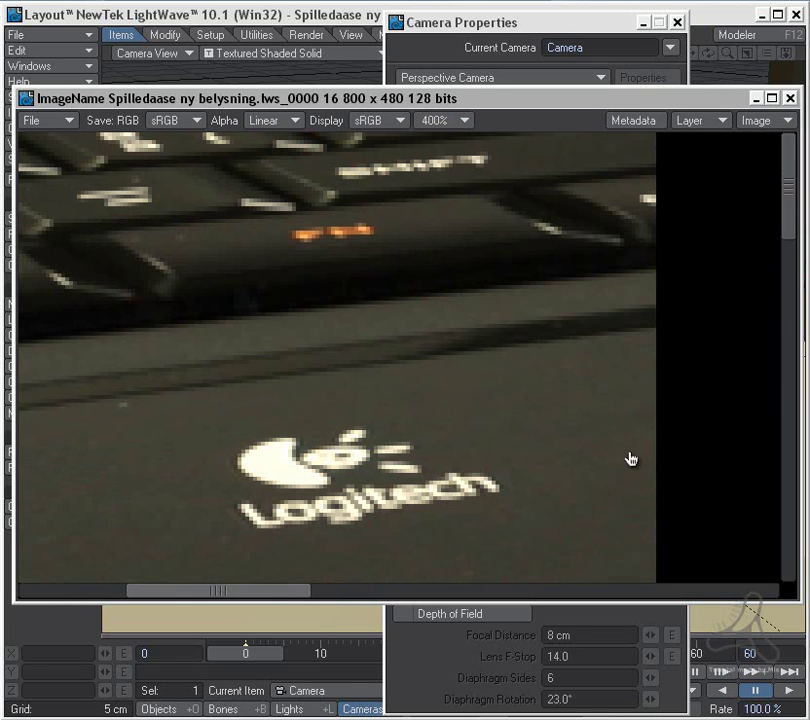
{"action": "scroll", "coordinate": [618, 446], "scroll_direction": "right", "scroll_amount": 1}
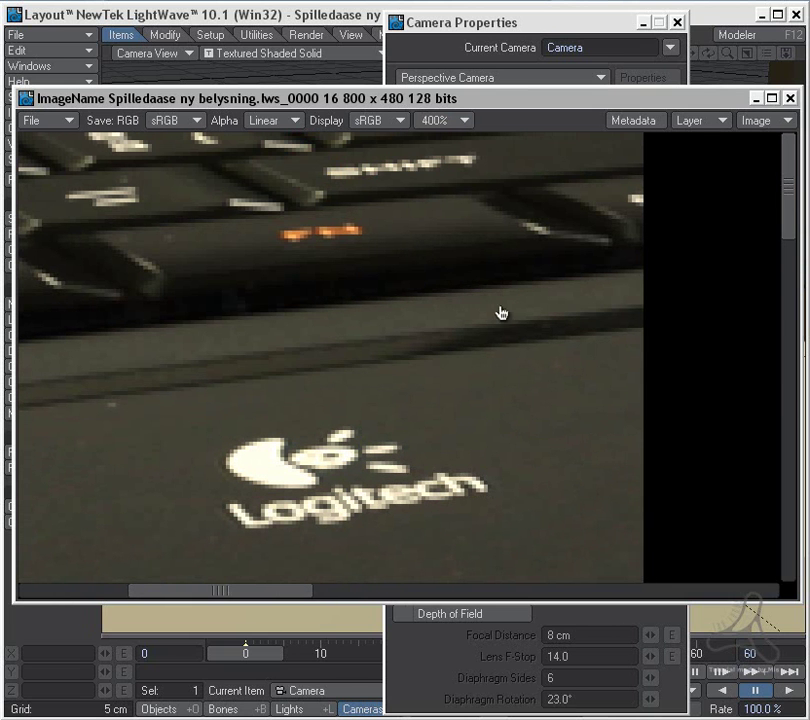